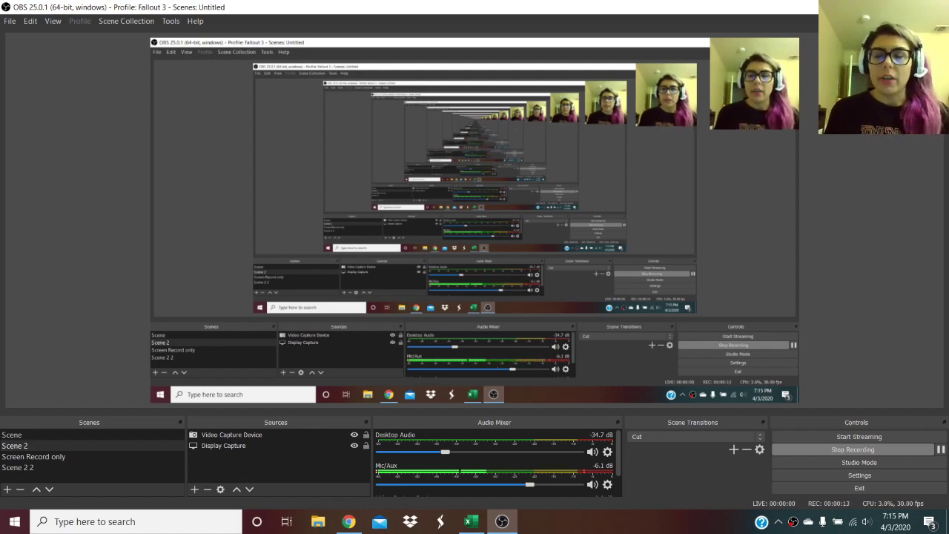
- Switch from OBS to Google Drive in Chrome and look through the files and folders in My Drive
left_click(878, 6)
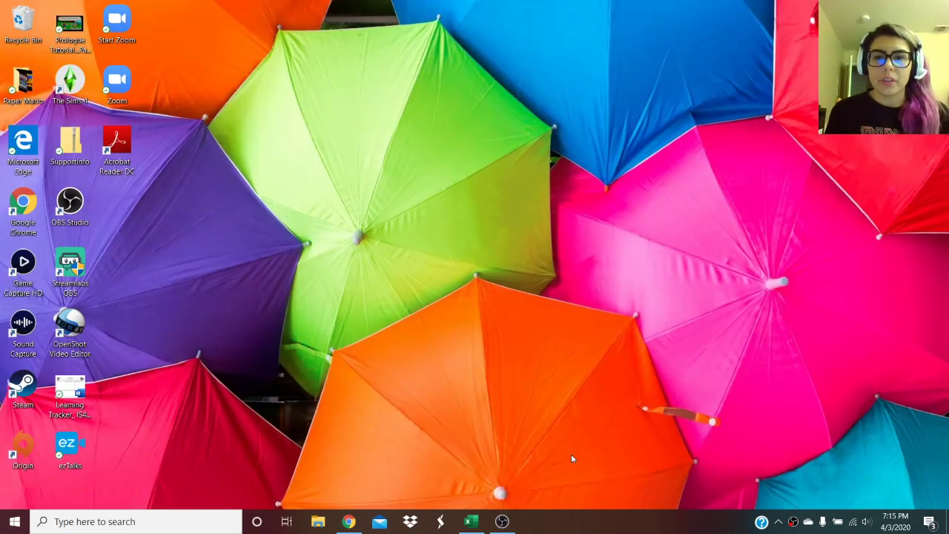
left_click(348, 521)
scroll(286, 281, "down", 12)
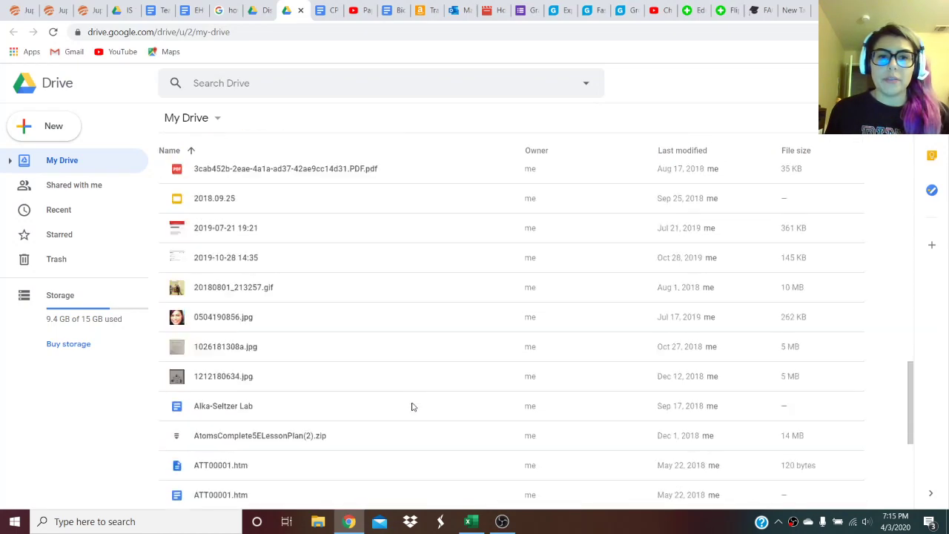
scroll(412, 405, "up", 13)
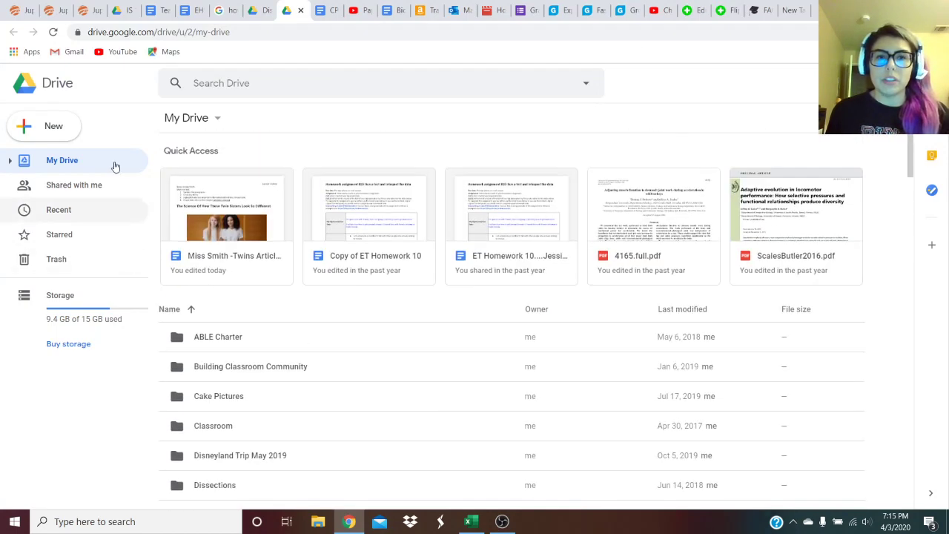
scroll(232, 312, "down", 1)
scroll(252, 329, "down", 4)
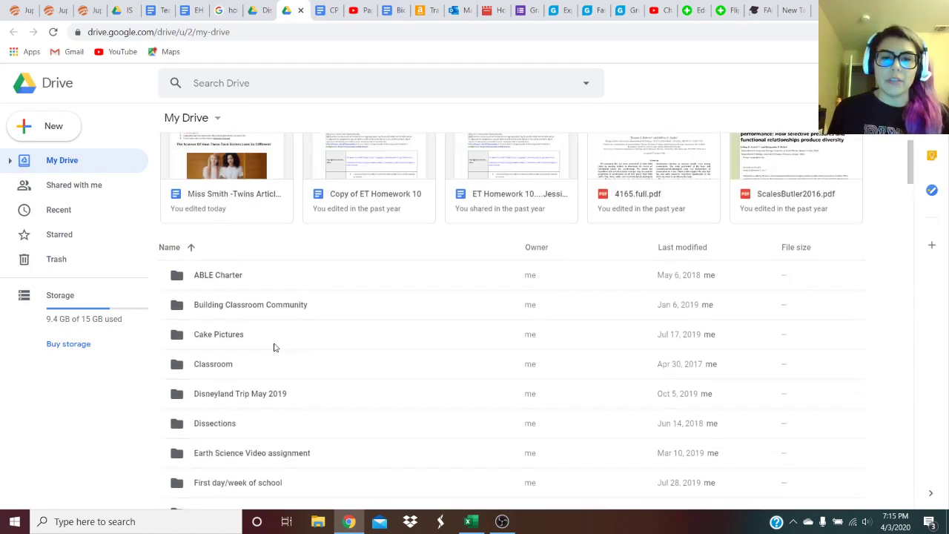
scroll(272, 297, "up", 3)
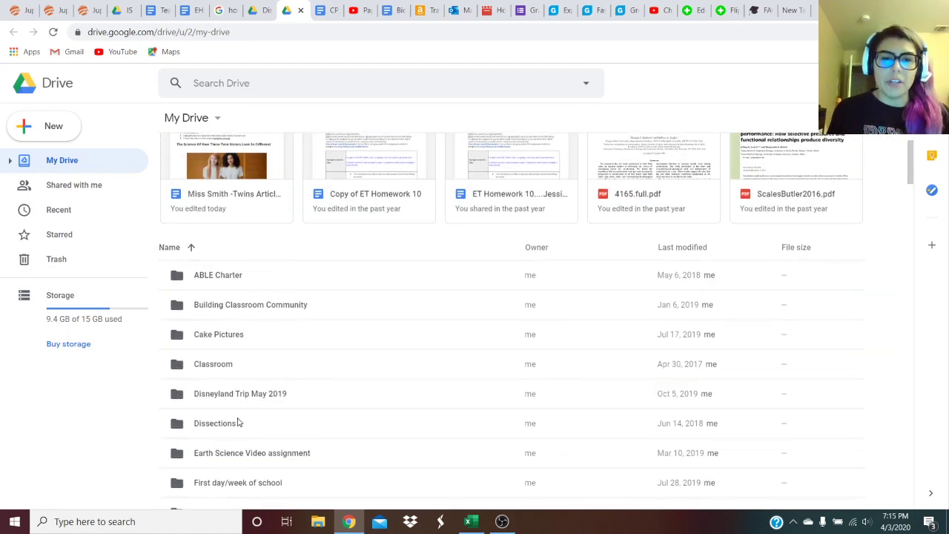
scroll(244, 404, "down", 1)
scroll(307, 272, "up", 2)
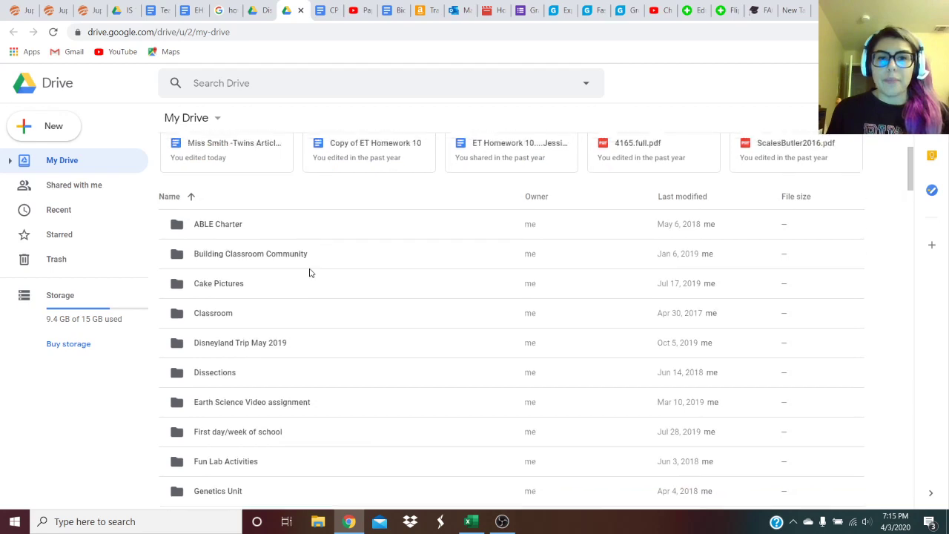
scroll(302, 268, "down", 1)
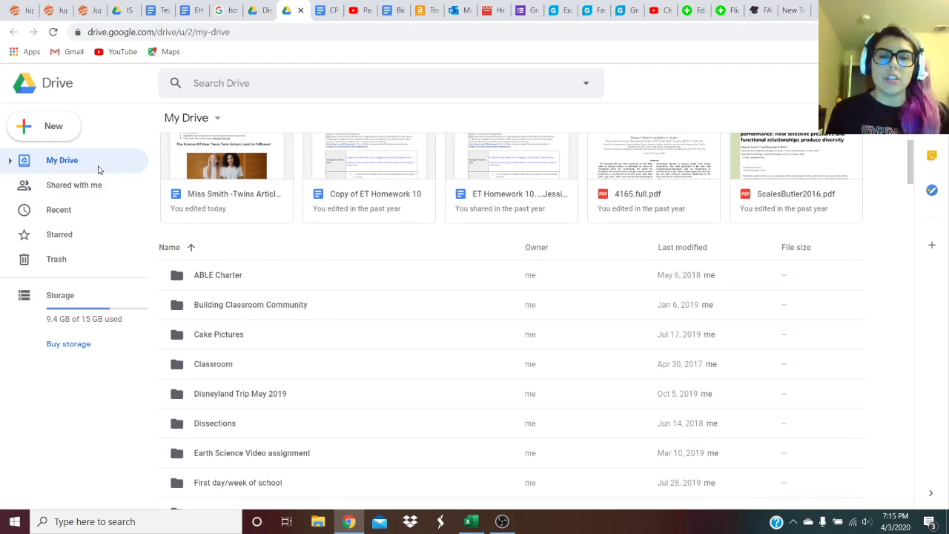
- Create a new folder named "Distance Learning" in My Drive
left_click(28, 125)
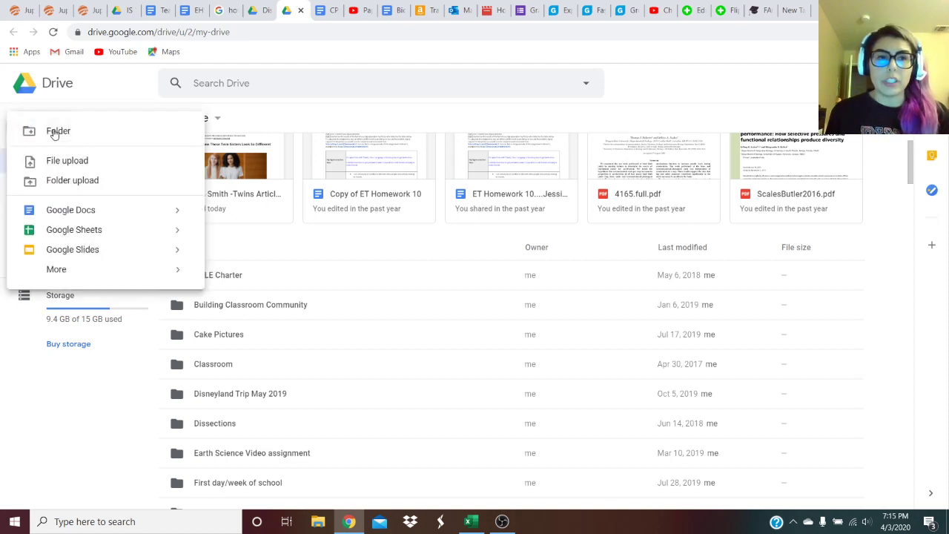
left_click(56, 132)
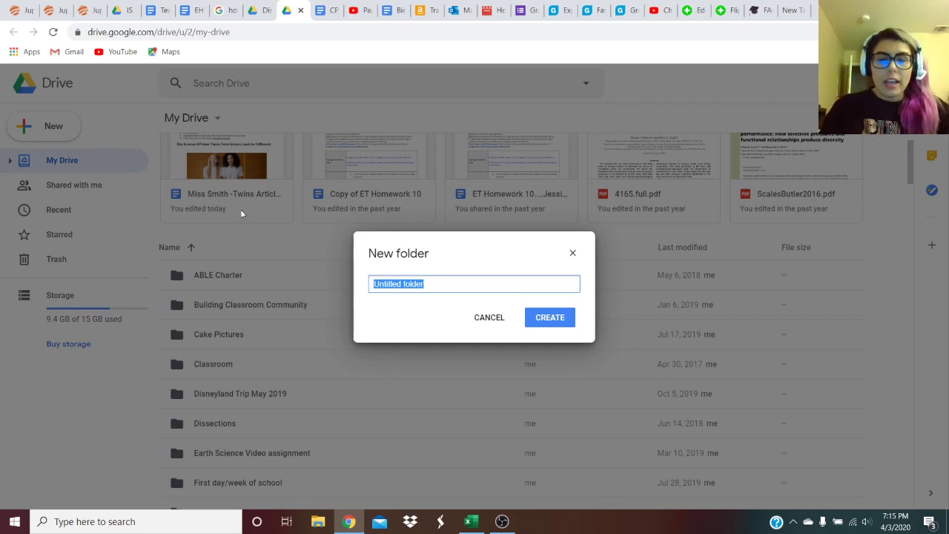
type("D")
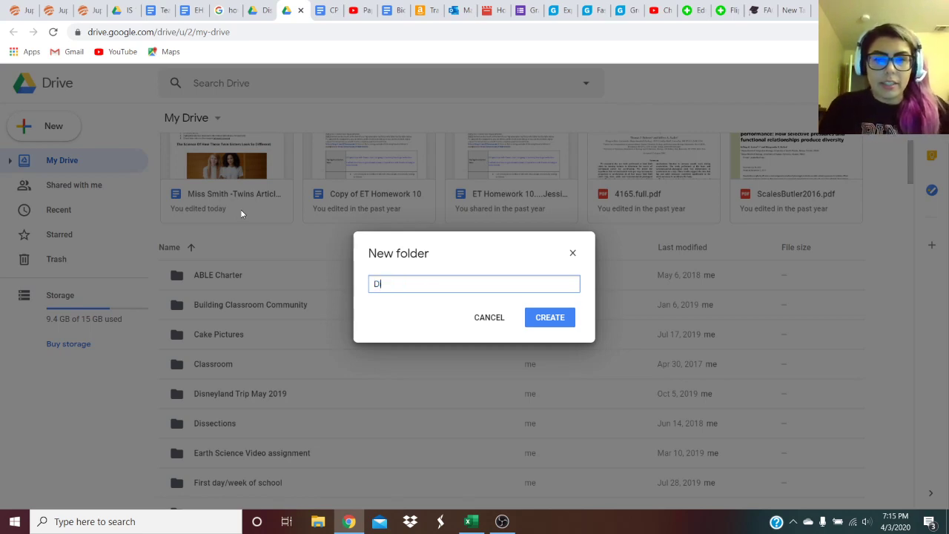
type("istance Lear")
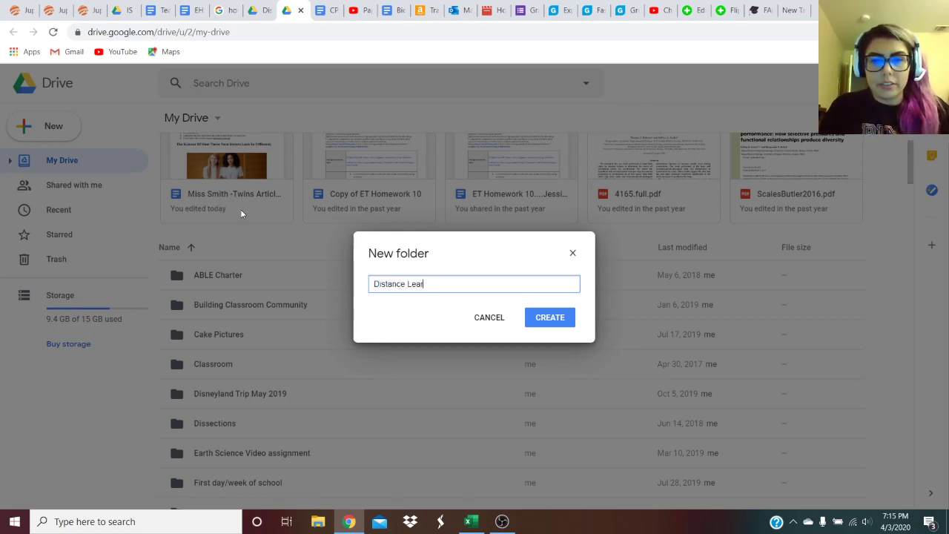
type("nin")
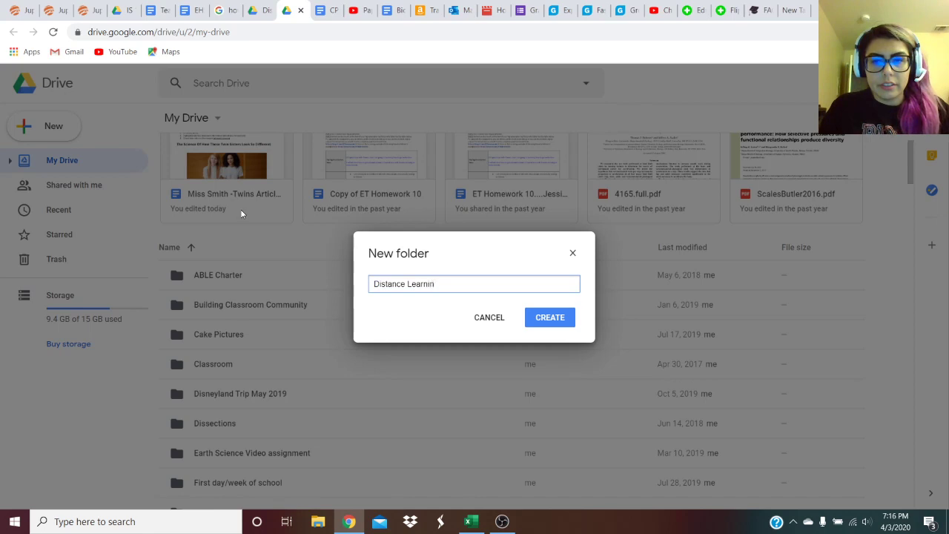
type("g")
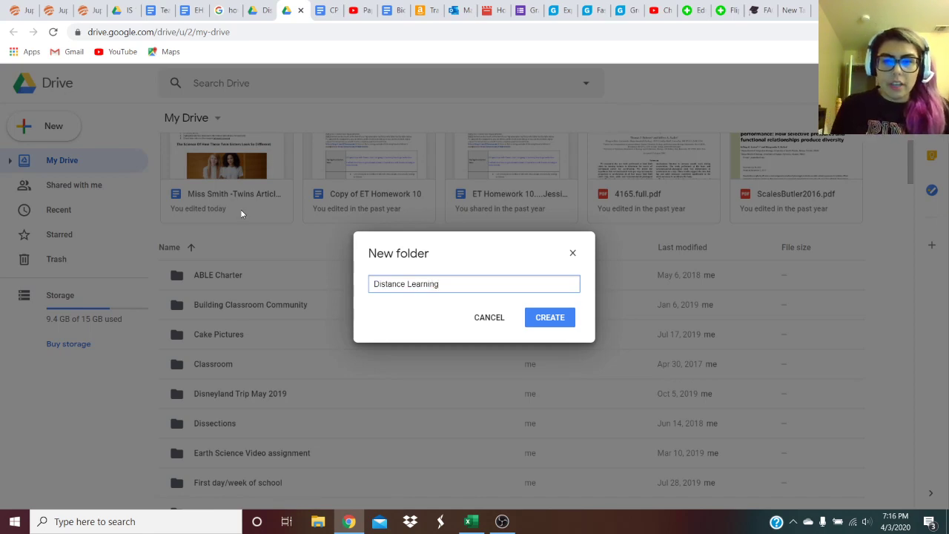
left_click(539, 327)
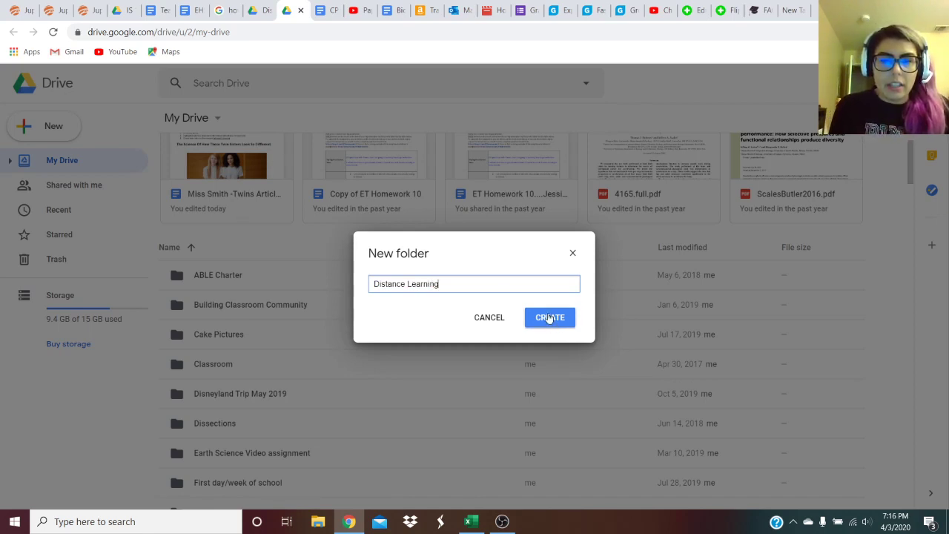
left_click(547, 318)
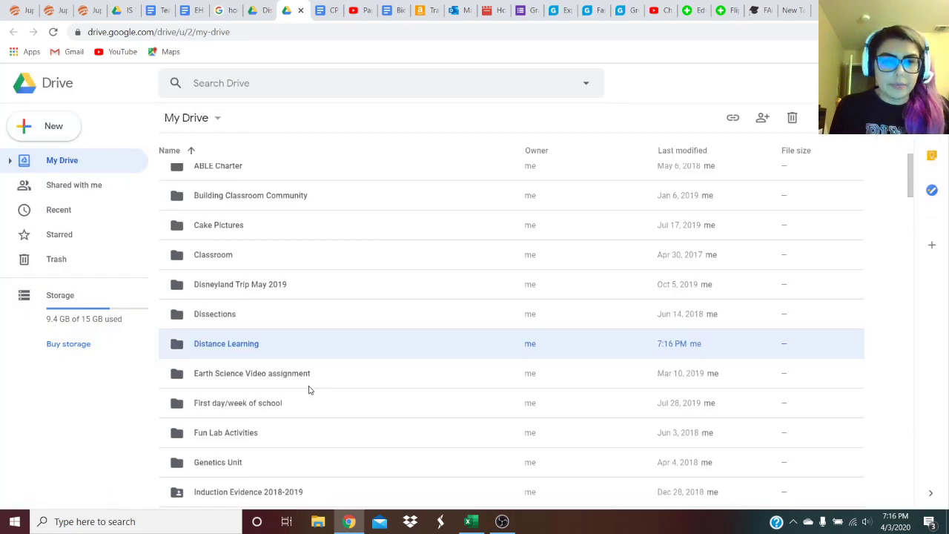
- Find the Distance Learning folder in the My Drive list and open it
scroll(273, 356, "up", 3)
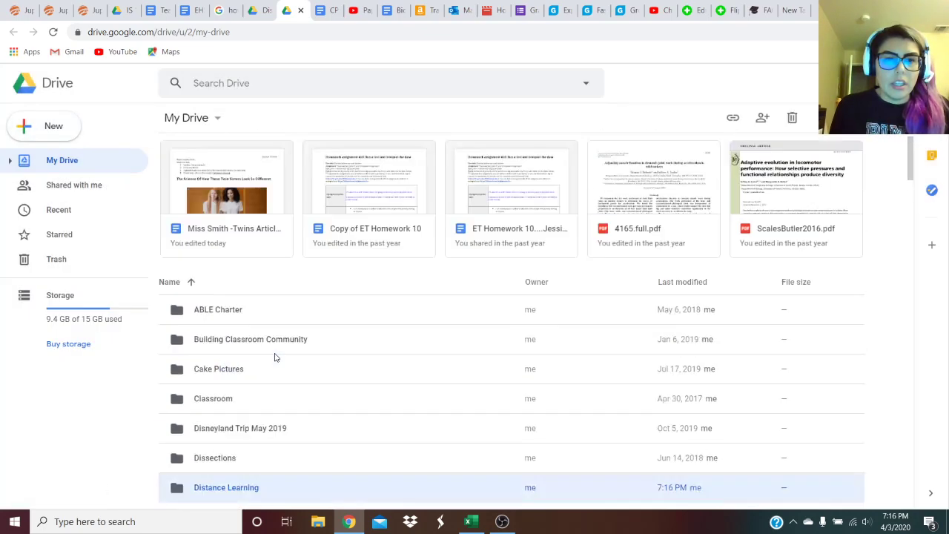
scroll(256, 343, "down", 4)
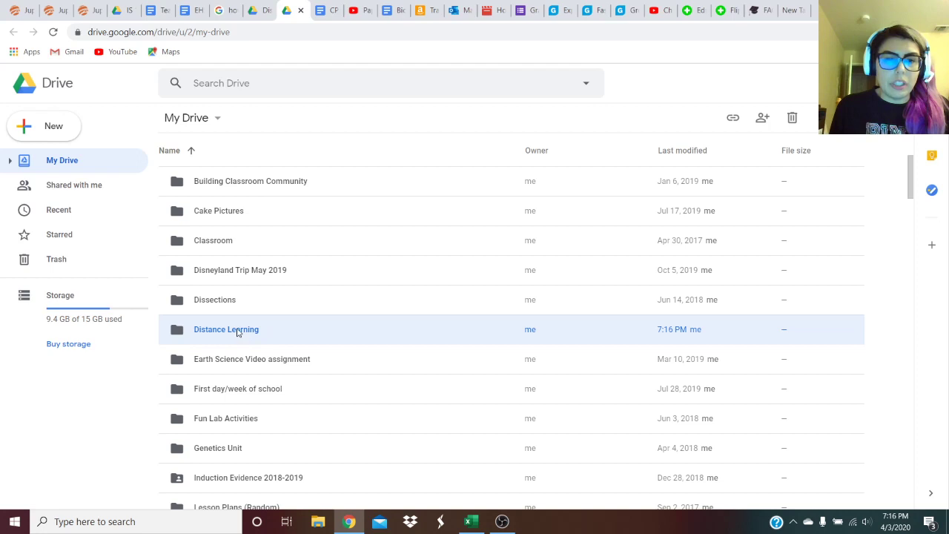
double_click(237, 330)
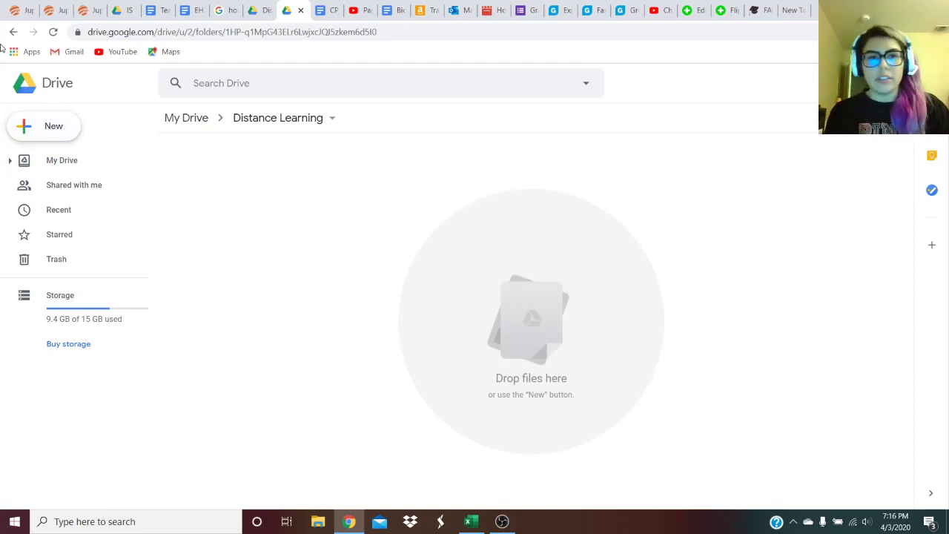
- Create a subfolder named "NGSS Biology" inside the Distance Learning folder
left_click(43, 132)
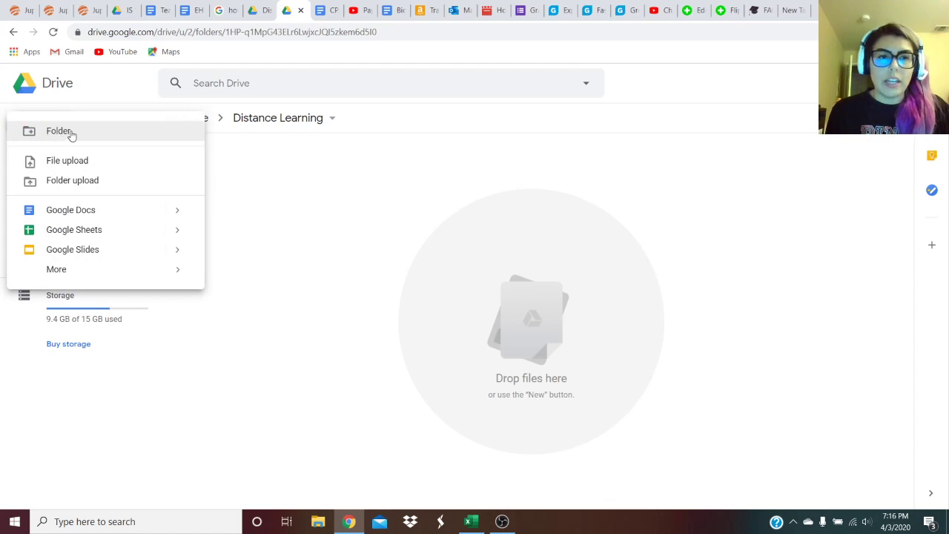
left_click(68, 131)
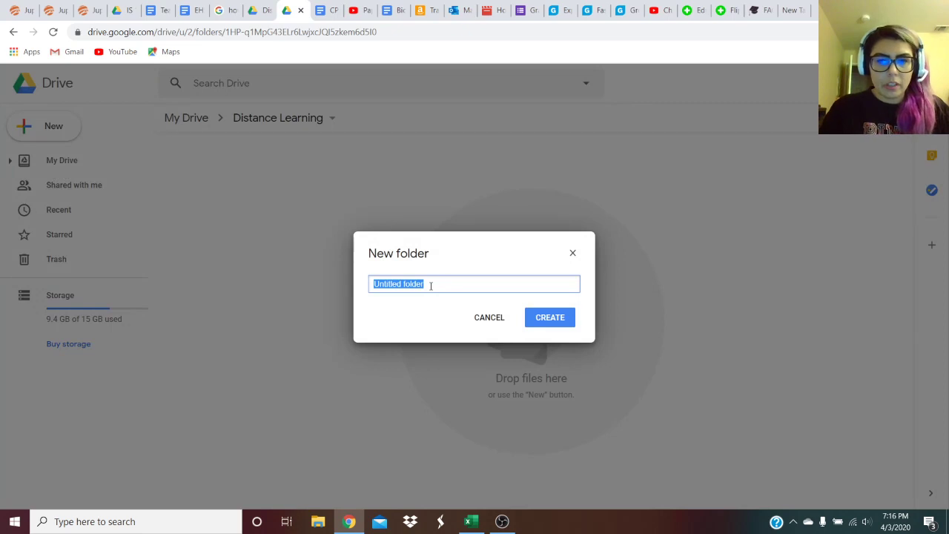
key("BackSpace")
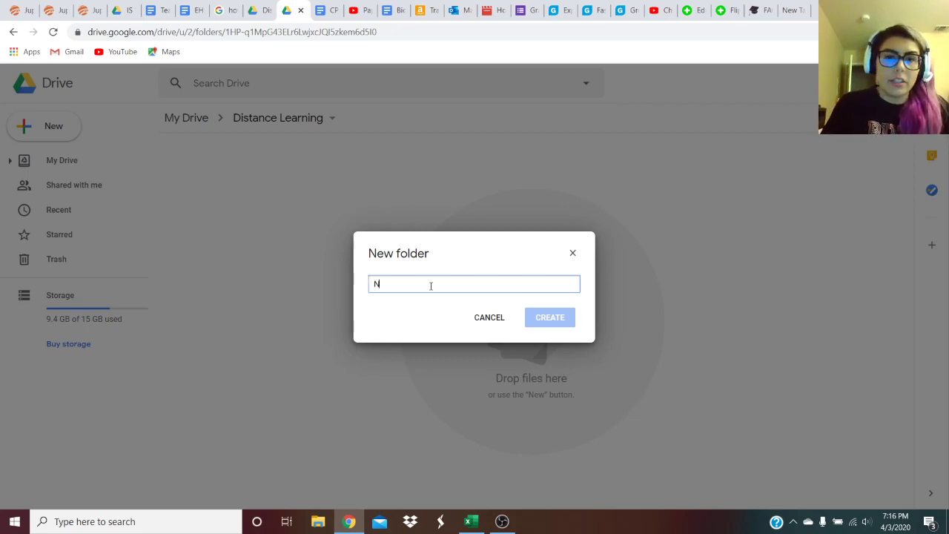
type("GSS")
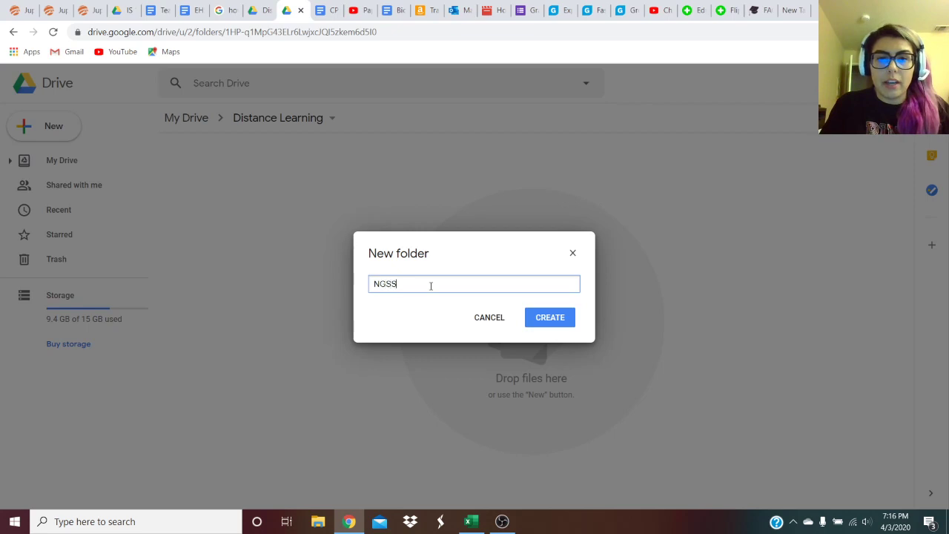
type(" Biology")
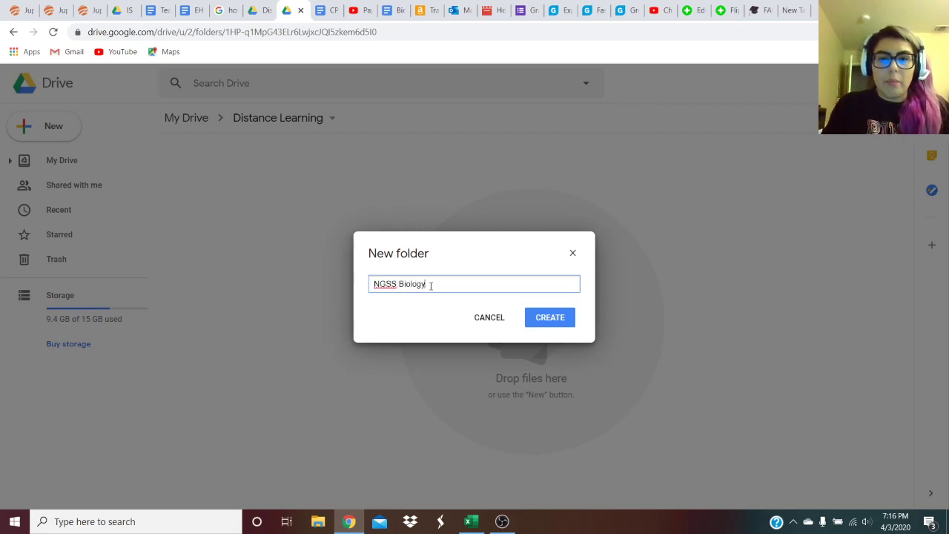
key("Return")
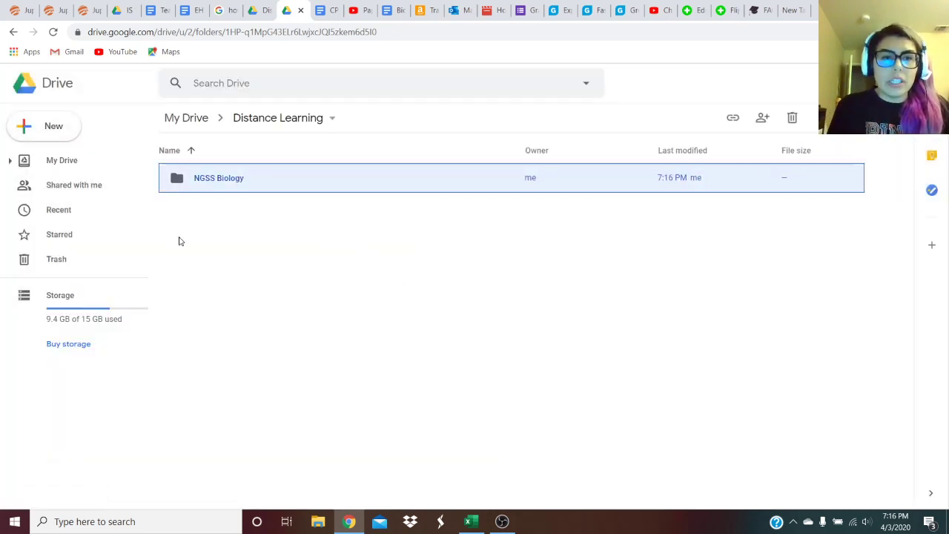
- Create a second subfolder named "ELA" inside the Distance Learning folder
left_click(52, 128)
left_click(67, 132)
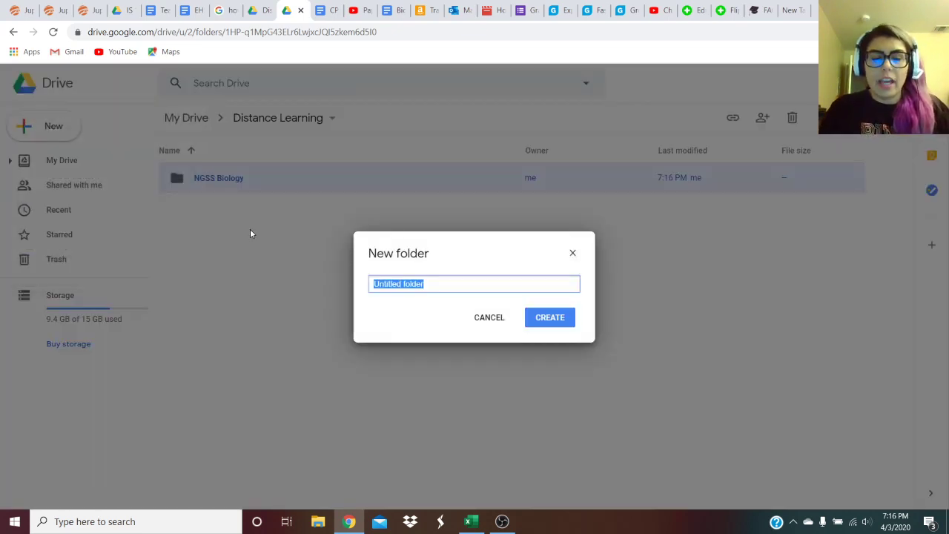
type("English")
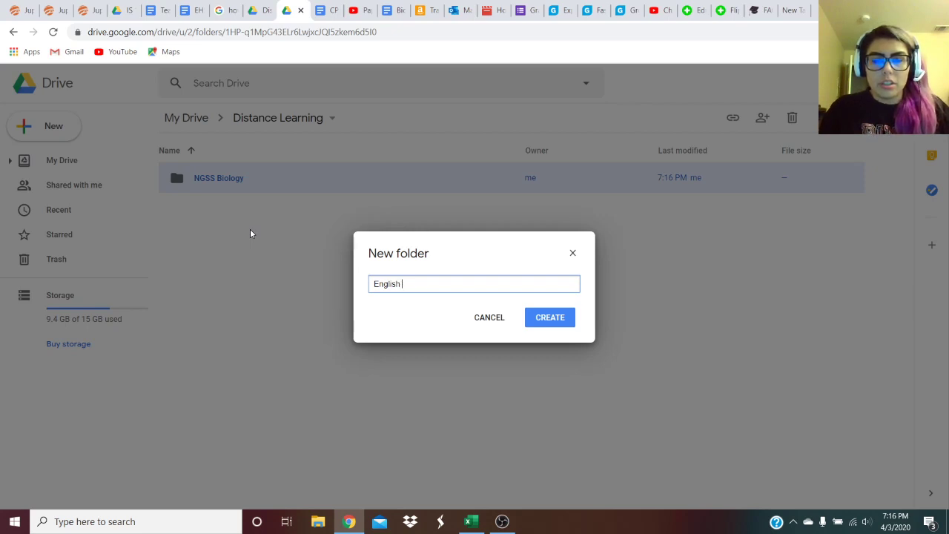
key("BackSpace")
key("BackSpace")
key("BackSpace")
key("BackSpace")
key("BackSpace")
key("BackSpace")
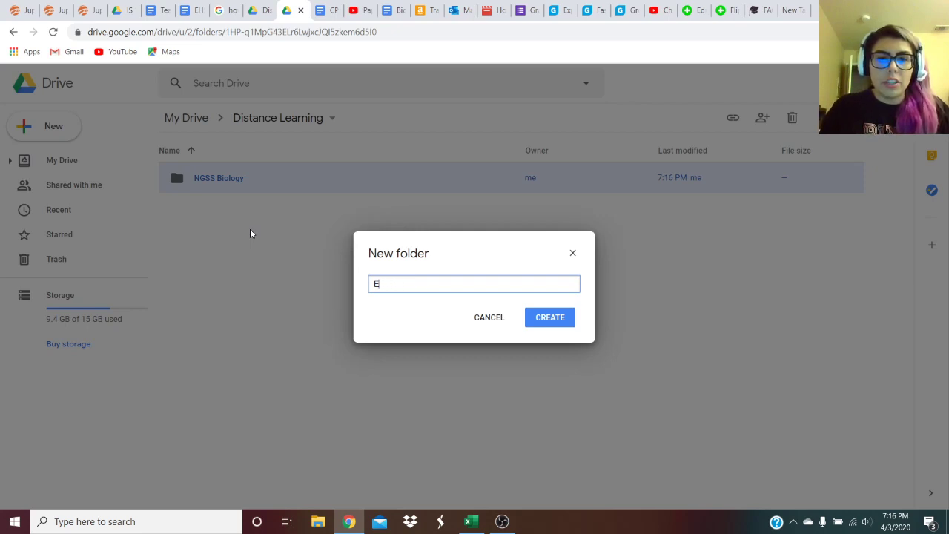
type("l")
type("LA")
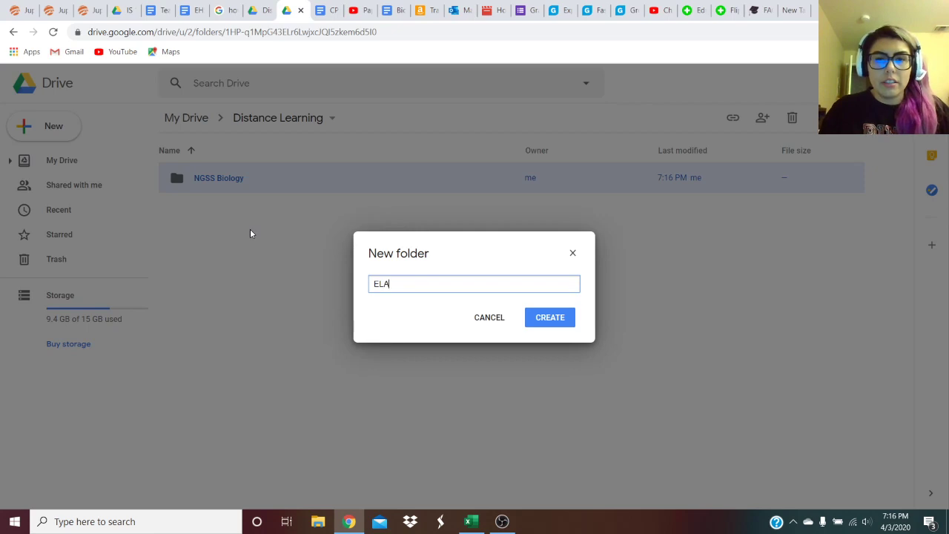
key("Return")
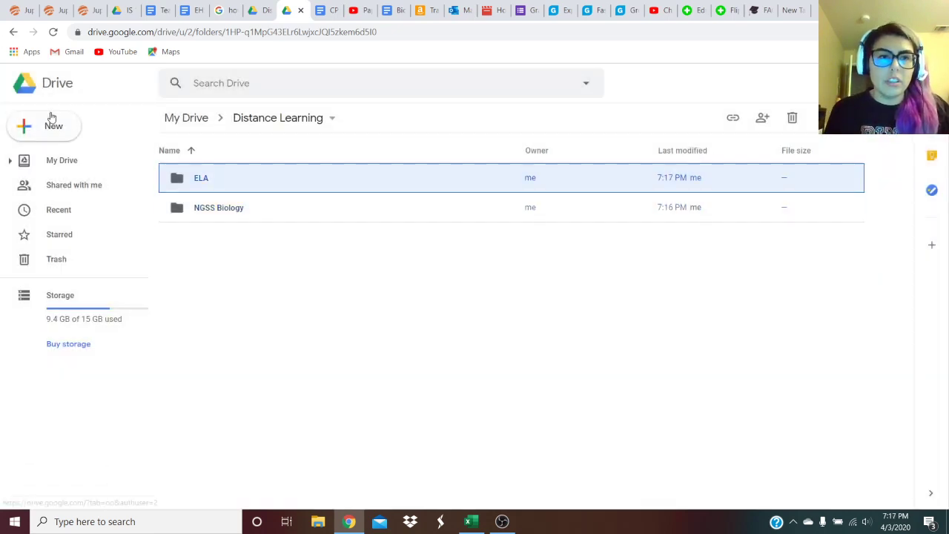
- Create a third subfolder named "Art 1" inside the Distance Learning folder
left_click(52, 124)
left_click(81, 141)
type("Ar")
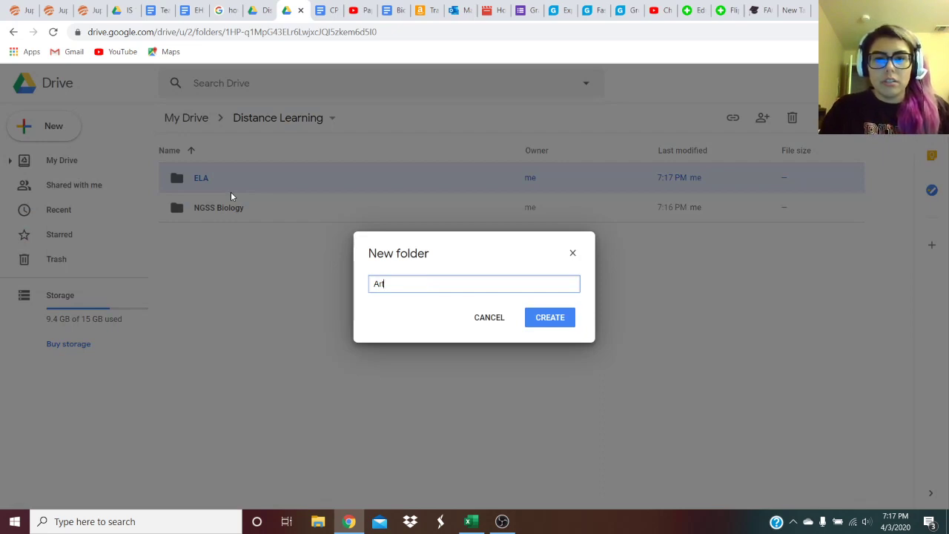
type("t 1")
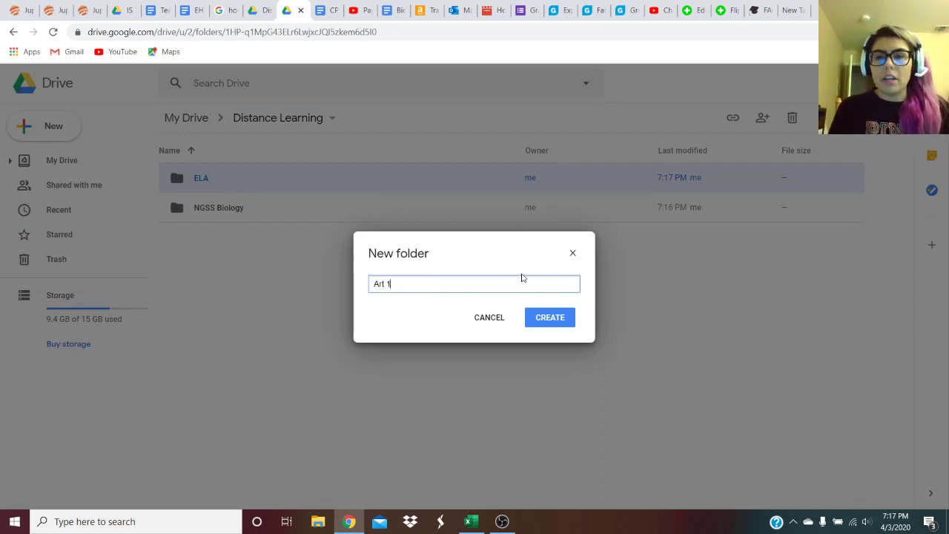
left_click(550, 320)
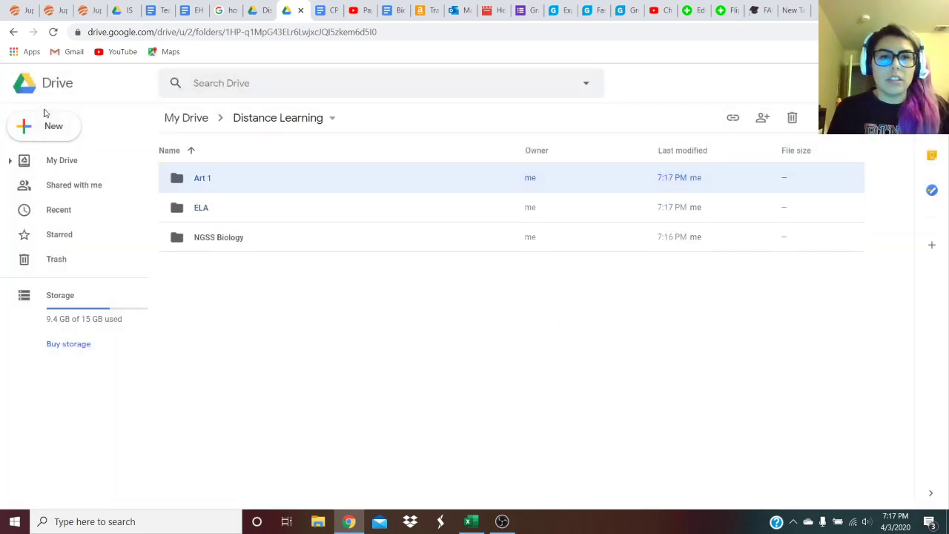
- Create a fourth subfolder named "World History" inside the Distance Learning folder
left_click(52, 136)
left_click(57, 131)
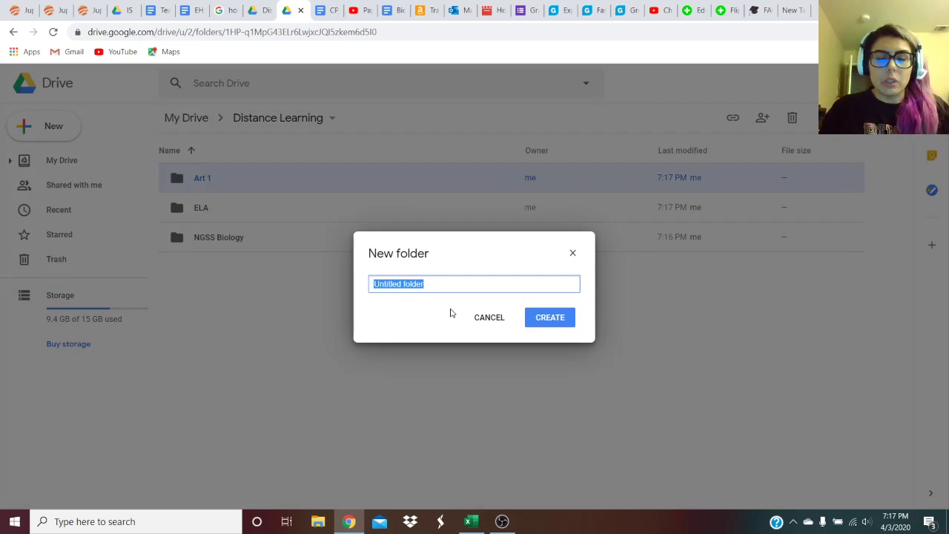
type("Wor")
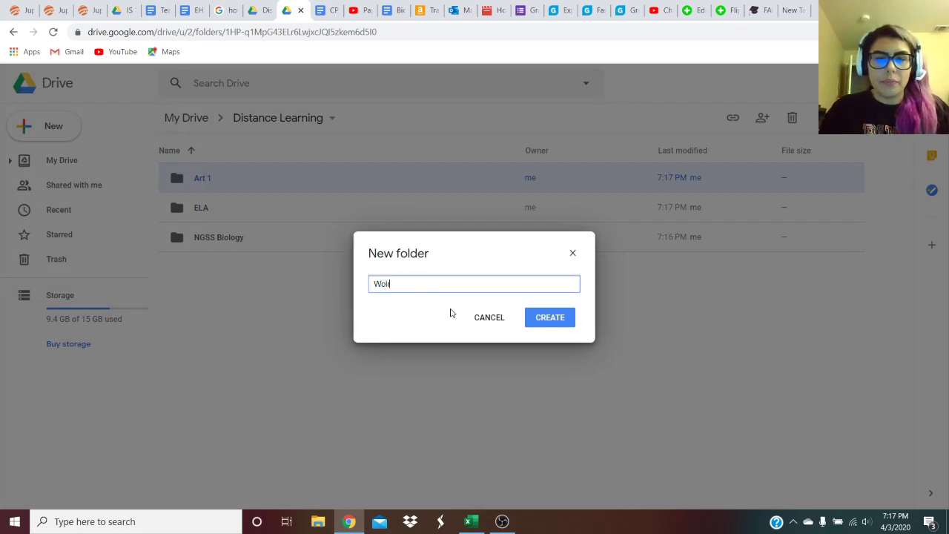
type("lrd")
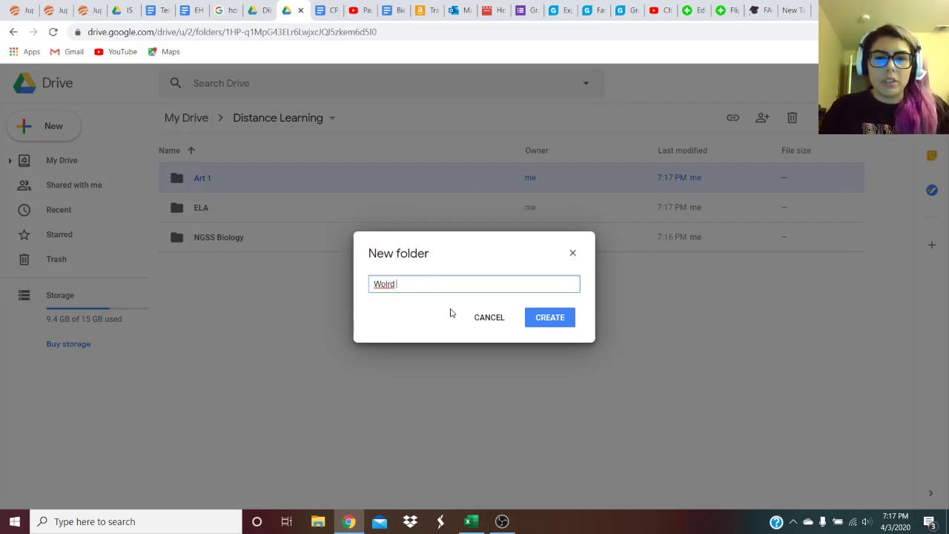
type("ld ")
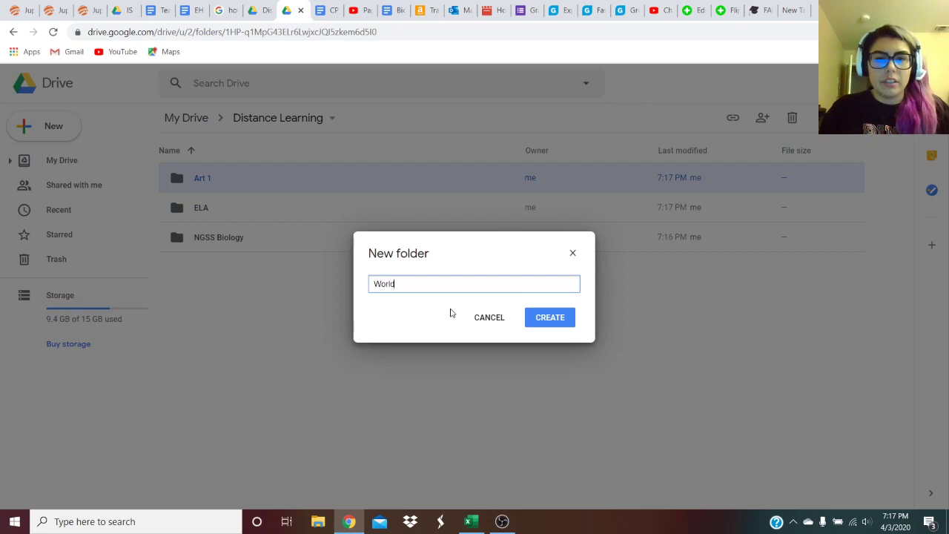
type("History")
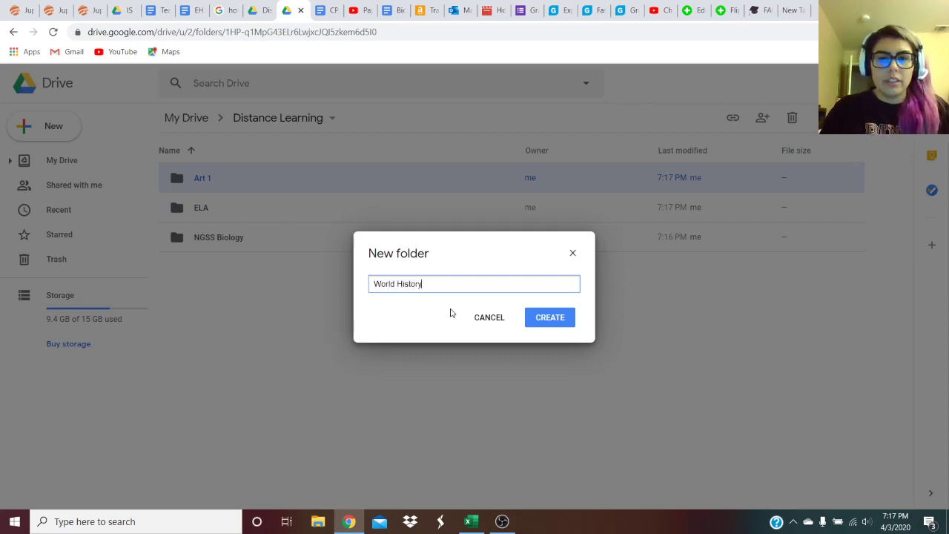
key("Return")
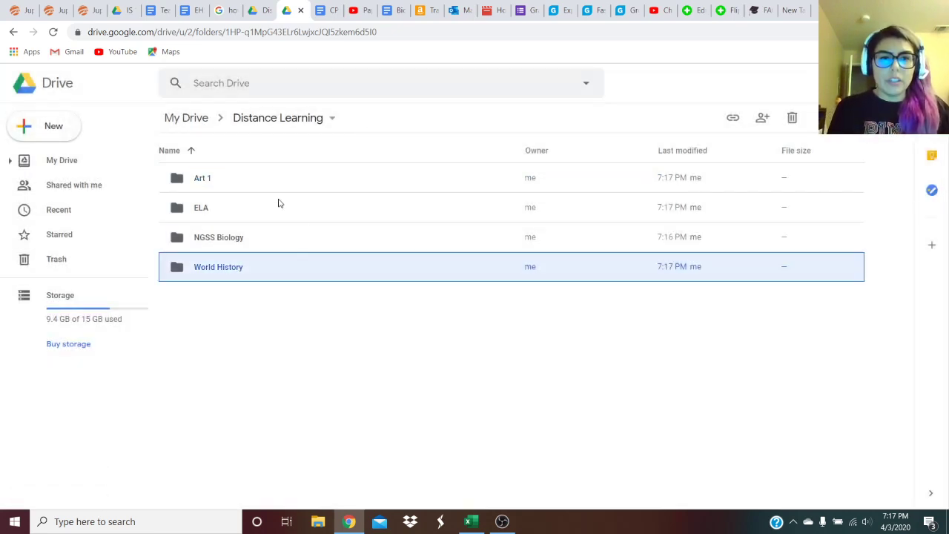
left_click(272, 179)
left_click(238, 275)
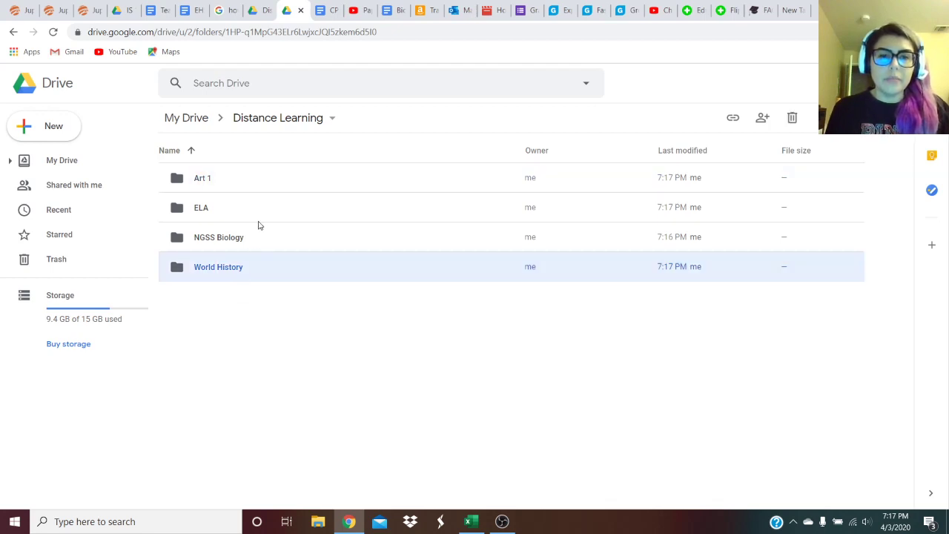
left_click(258, 220)
left_click(249, 187)
left_click(245, 220)
left_click(239, 247)
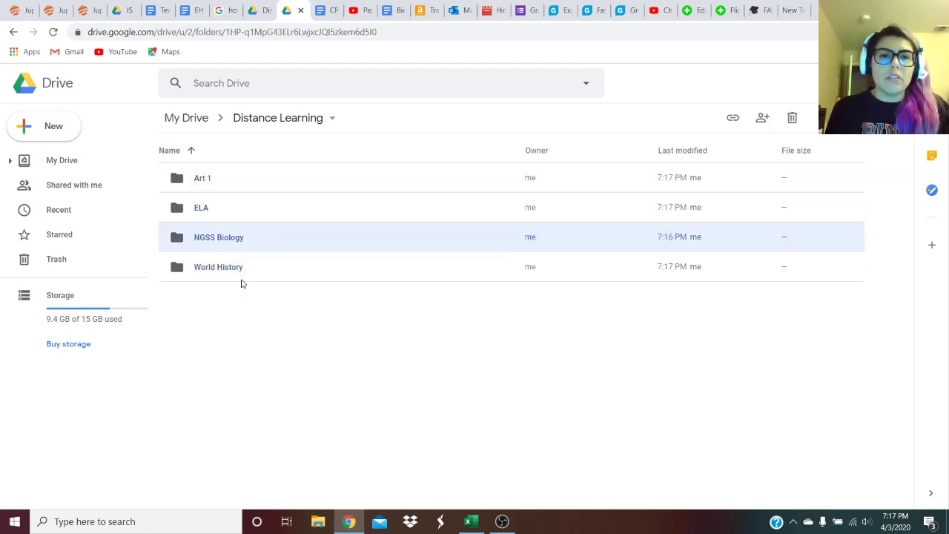
left_click(241, 280)
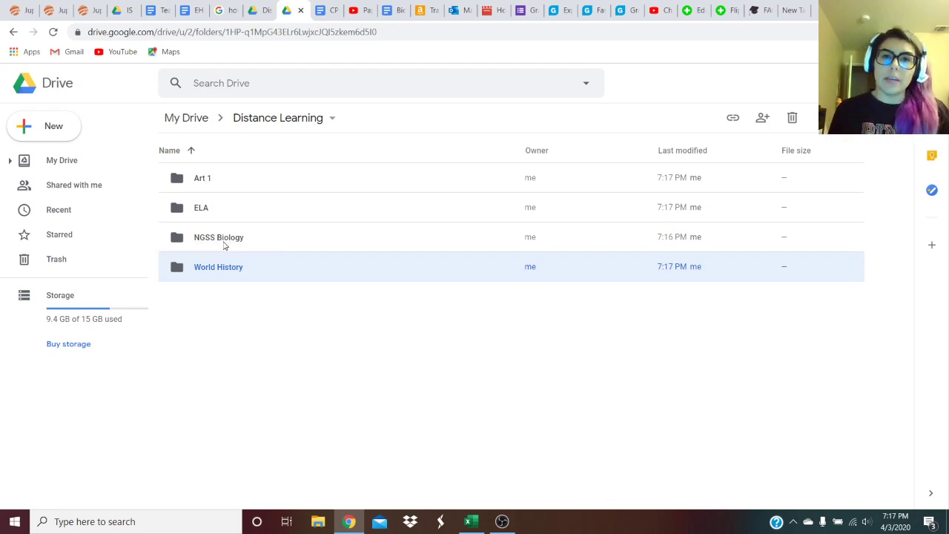
left_click(208, 179)
left_click(211, 215)
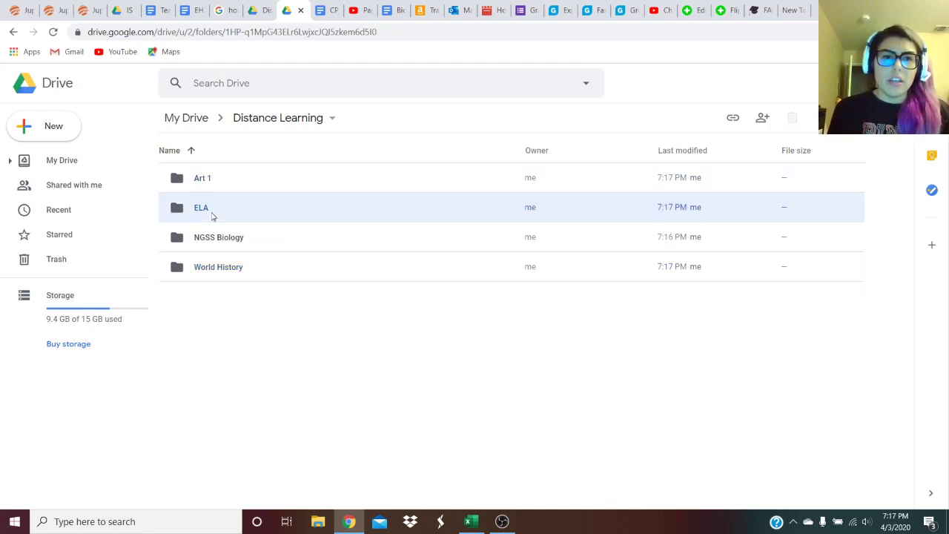
left_click(215, 241)
left_click(220, 268)
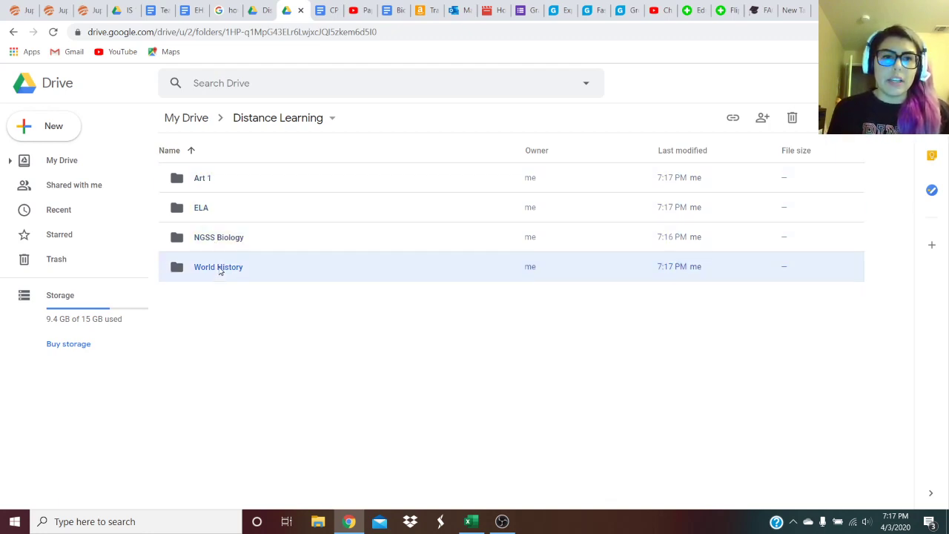
- Return to the main My Drive view and open the Twins Articles document from Quick Access
left_click(53, 86)
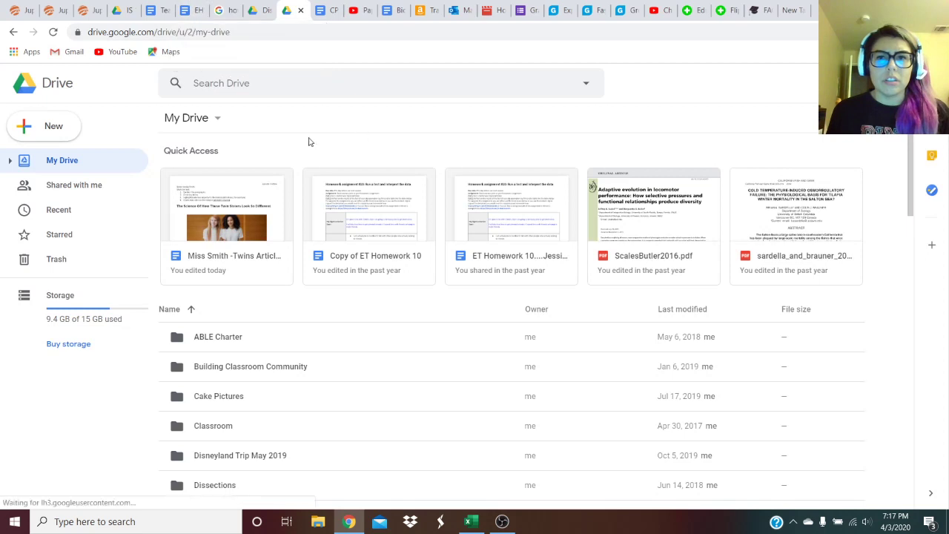
left_click(205, 202)
double_click(205, 202)
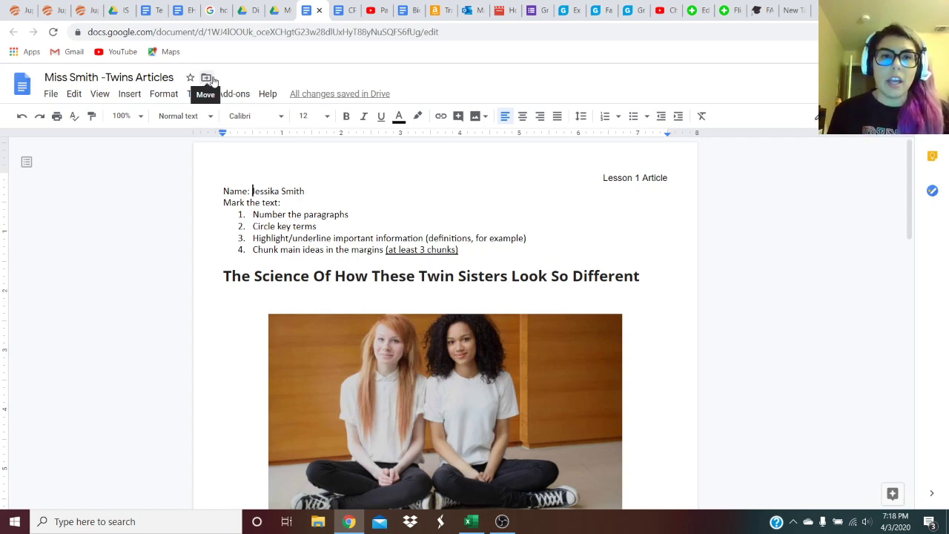
- Move the open Twins Articles document into the NGSS Biology subfolder of the Distance Learning folder
left_click(207, 79)
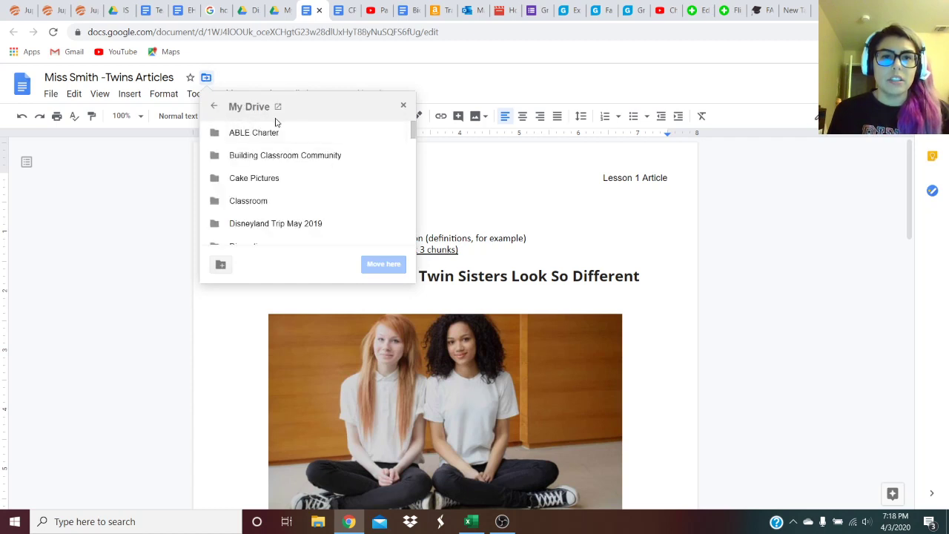
left_click(403, 105)
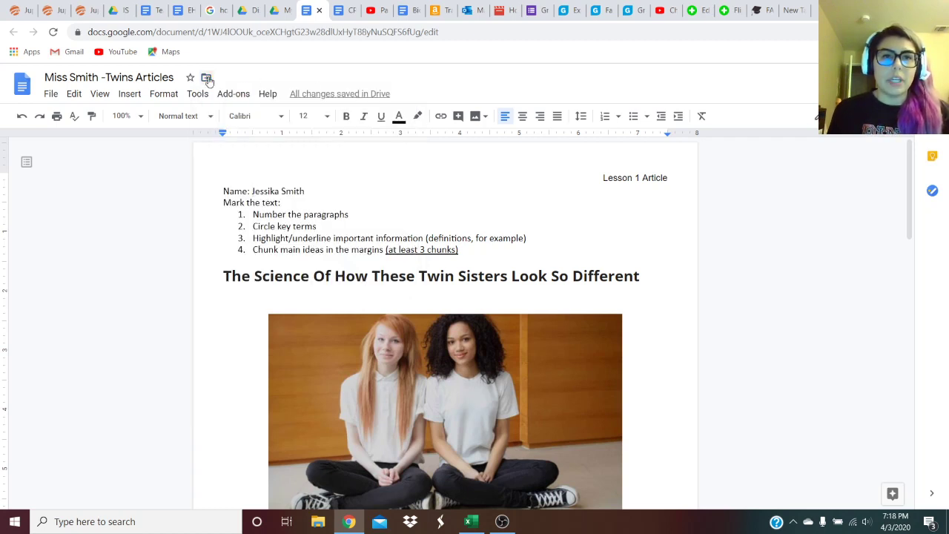
left_click(207, 79)
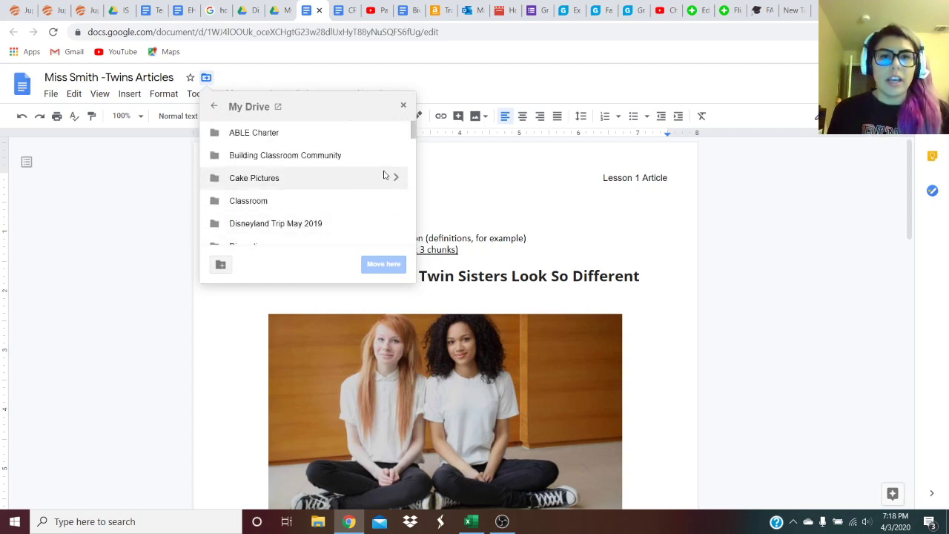
scroll(393, 165, "down", 1)
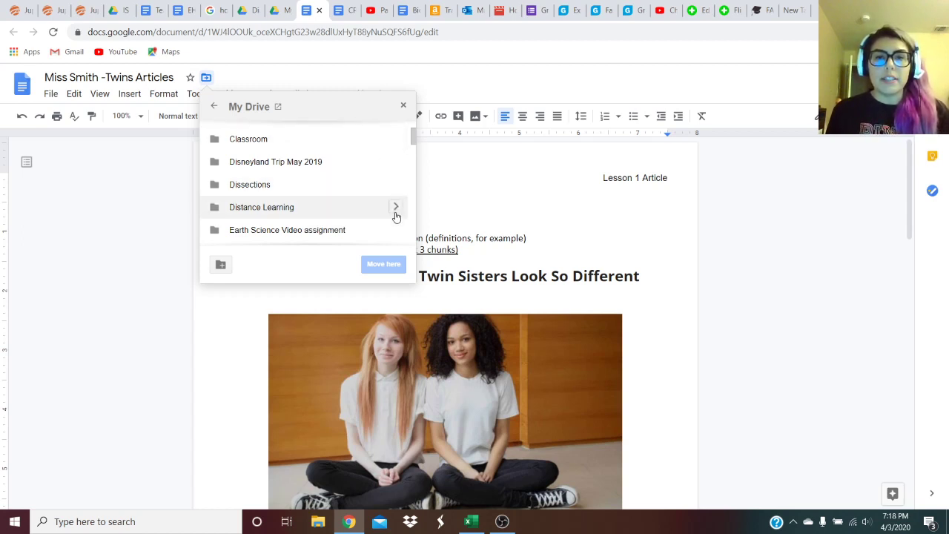
left_click(396, 209)
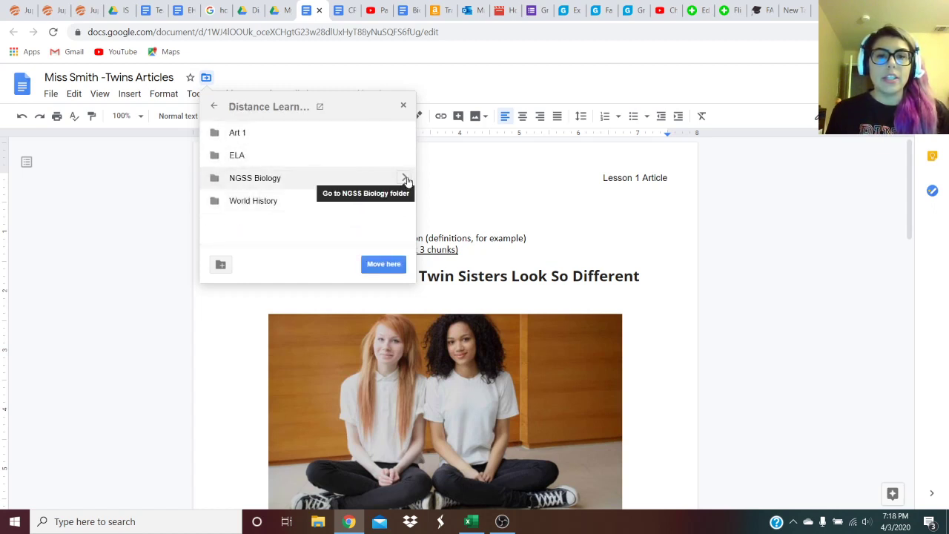
left_click(405, 179)
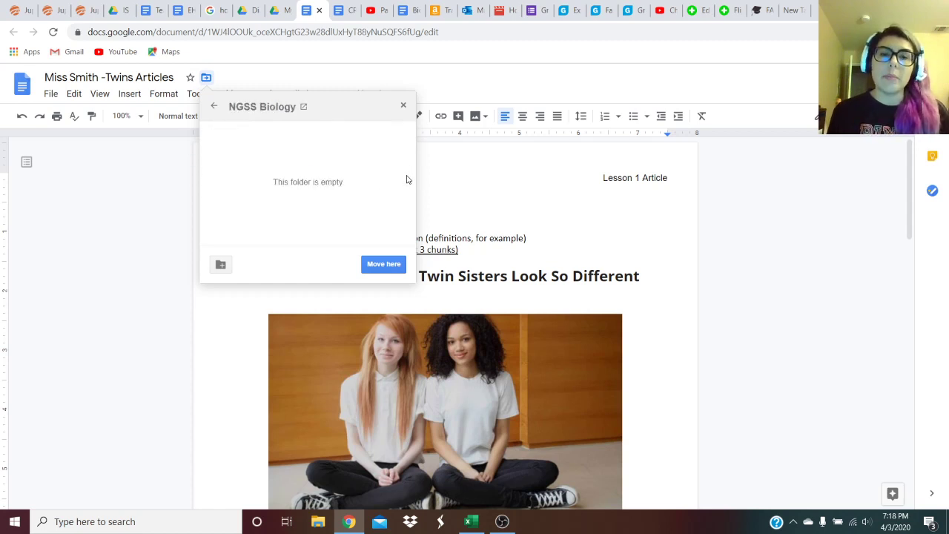
left_click(403, 263)
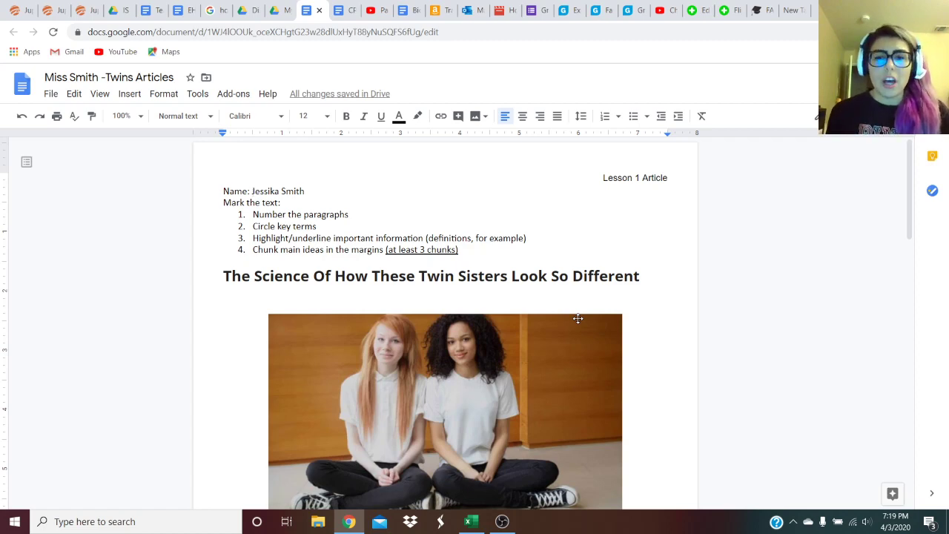
left_click(502, 522)
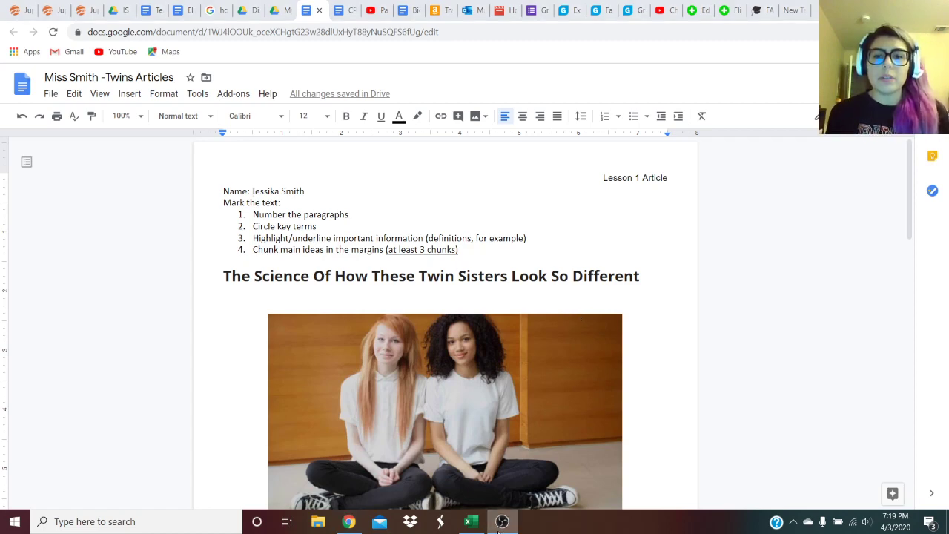